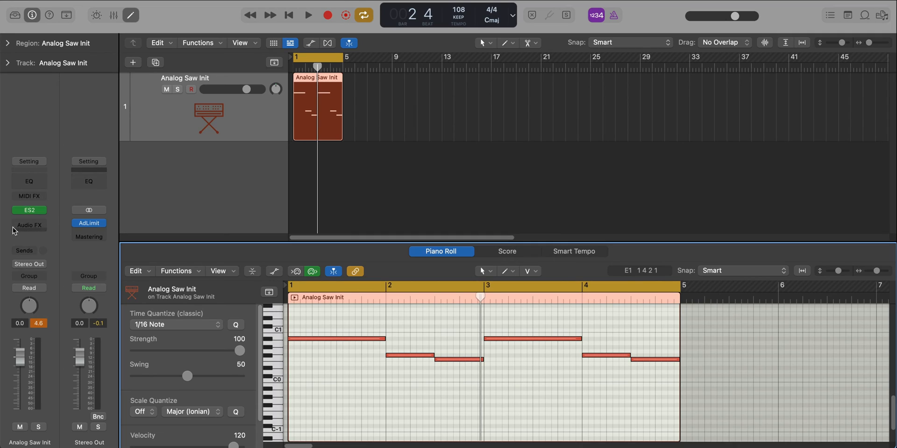
# Insert a stereo Bitcrusher distortion effect on the Analog Saw Init track.
pyautogui.click(35, 226)
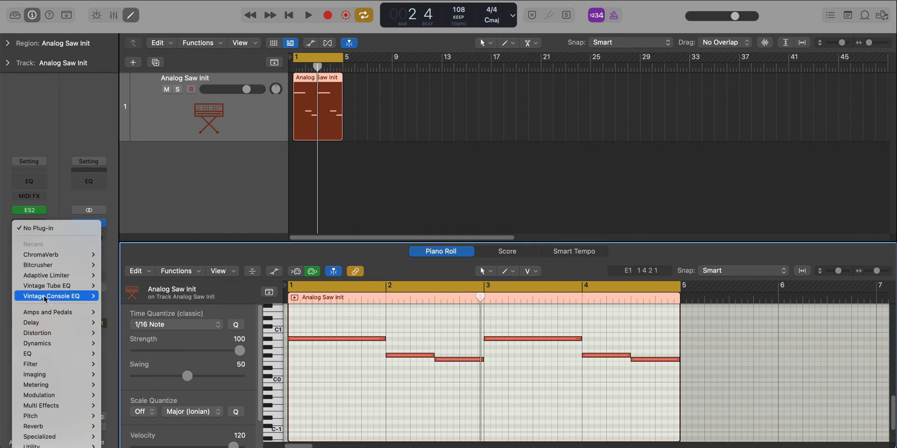
pyautogui.moveTo(41, 335)
pyautogui.moveTo(121, 333)
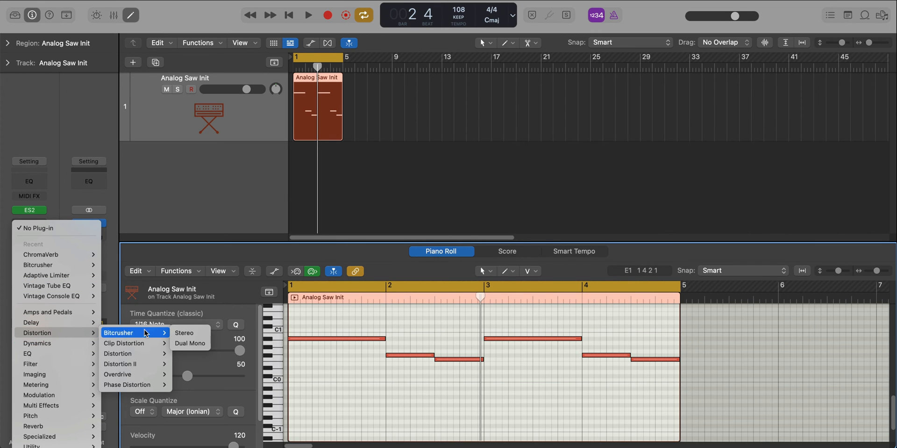
pyautogui.click(184, 333)
pyautogui.moveTo(572, 134); pyautogui.dragTo(554, 128)
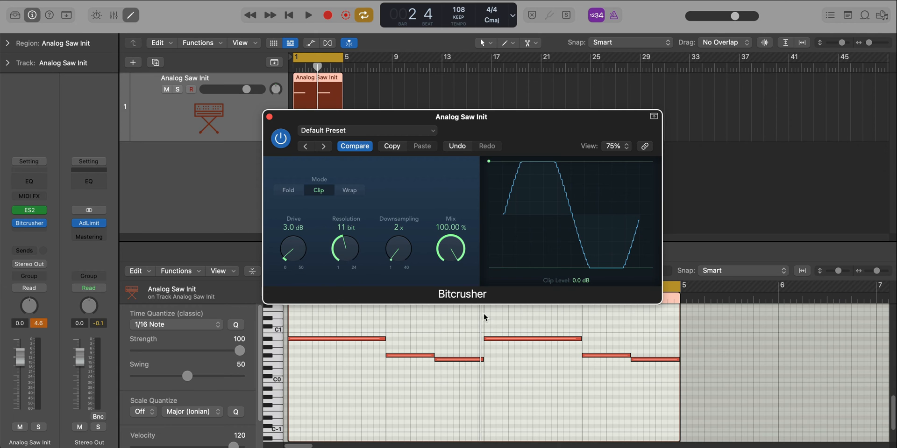
# Audition the bass line through Bitcrusher, view the track's ES2 settings, and close both plug-in windows.
pyautogui.press('space')
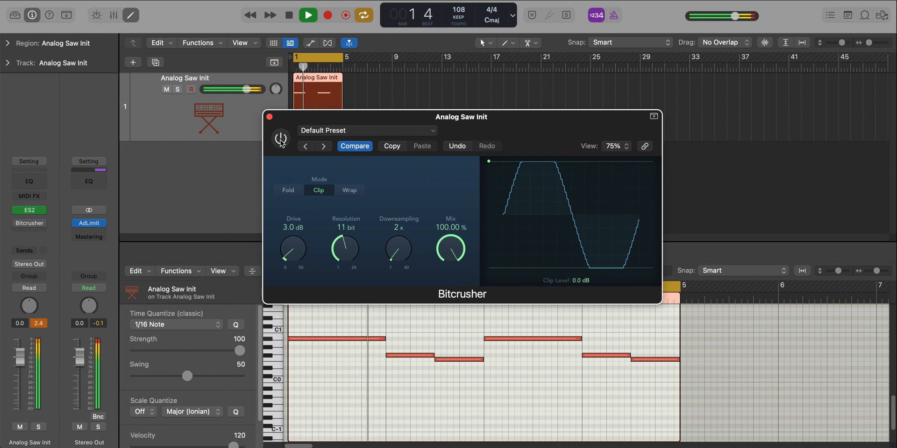
pyautogui.click(30, 212)
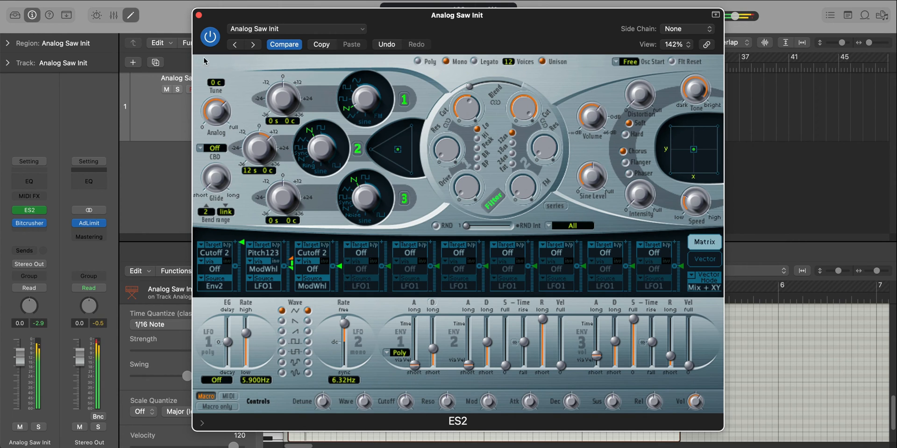
pyautogui.click(199, 16)
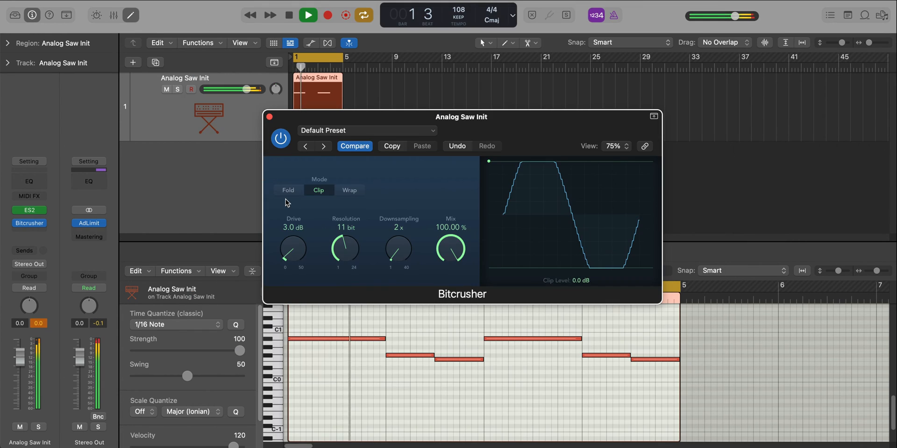
pyautogui.click(274, 117)
pyautogui.press('space')
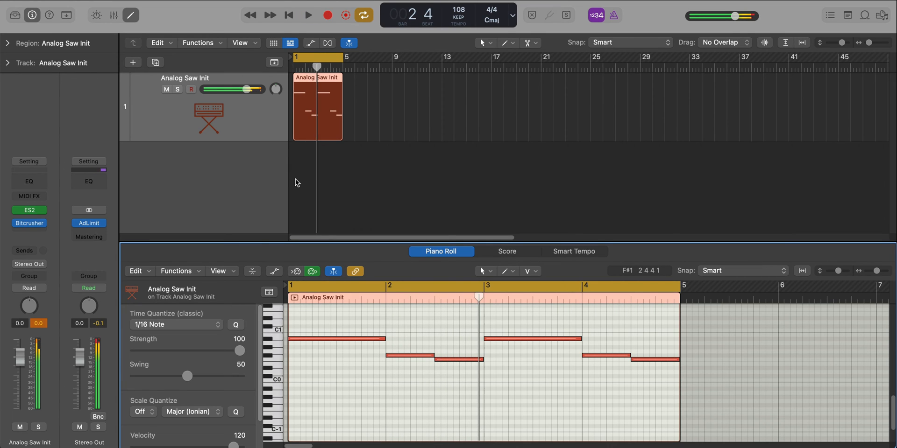
# Add ChromaVerb after Bitcrusher on the Analog Saw Init track and set its wet level to 20%.
pyautogui.click(21, 230)
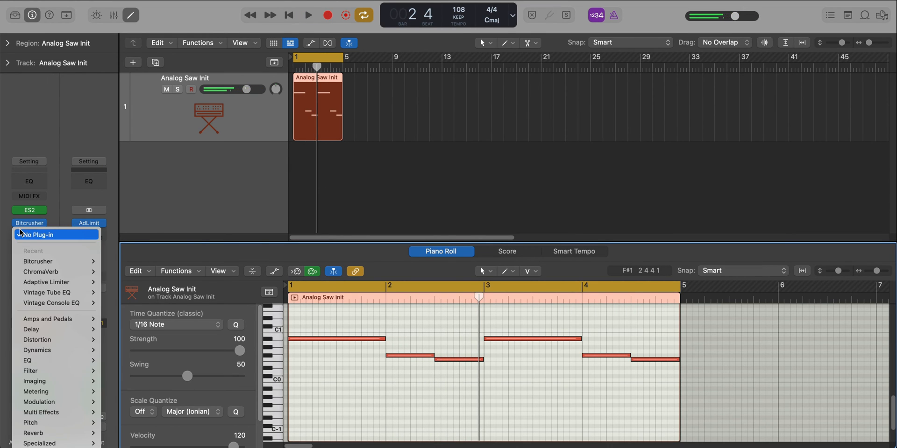
pyautogui.click(51, 274)
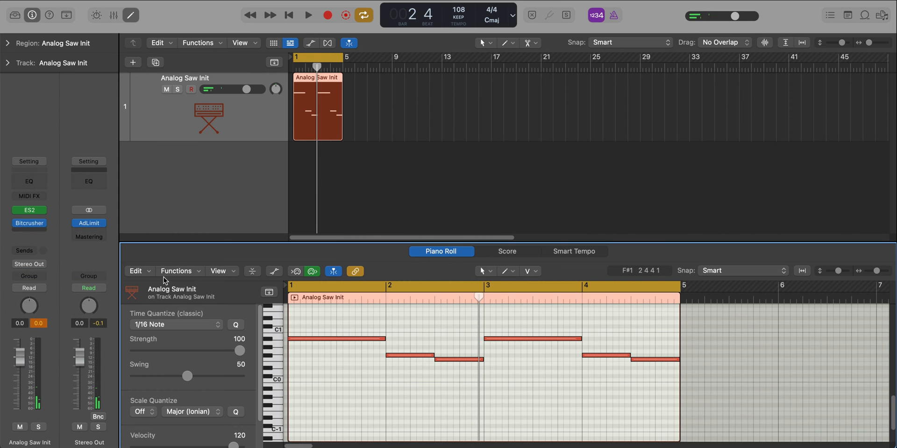
pyautogui.moveTo(695, 142); pyautogui.dragTo(606, 35)
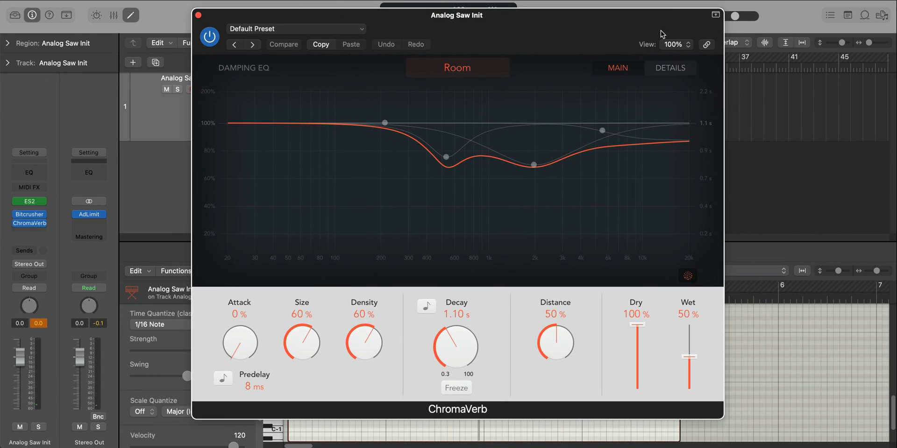
pyautogui.click(716, 15)
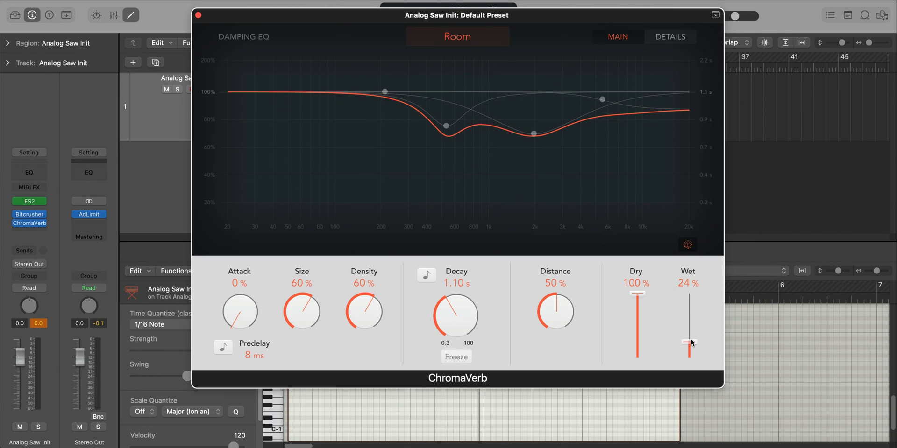
pyautogui.press('space')
pyautogui.moveTo(691, 343); pyautogui.dragTo(690, 346)
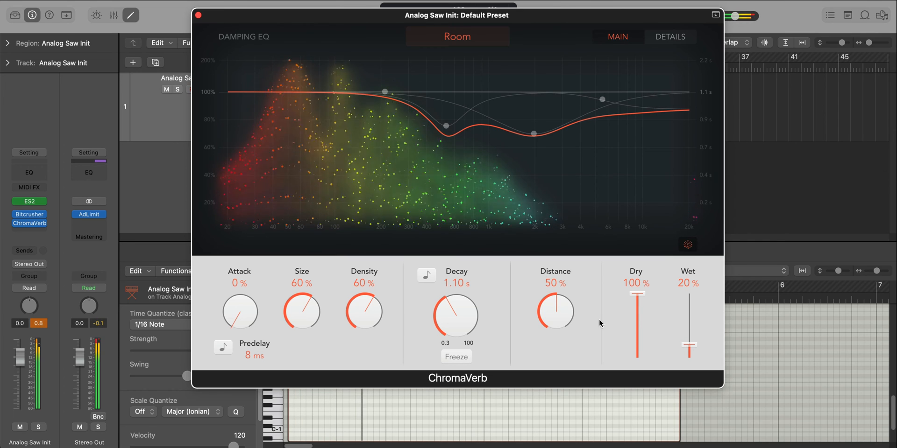
# Set ChromaVerb's lowest damping EQ band to 415 Hz with a 0.30x ratio, and close the plug-in.
pyautogui.moveTo(384, 92); pyautogui.dragTo(386, 127)
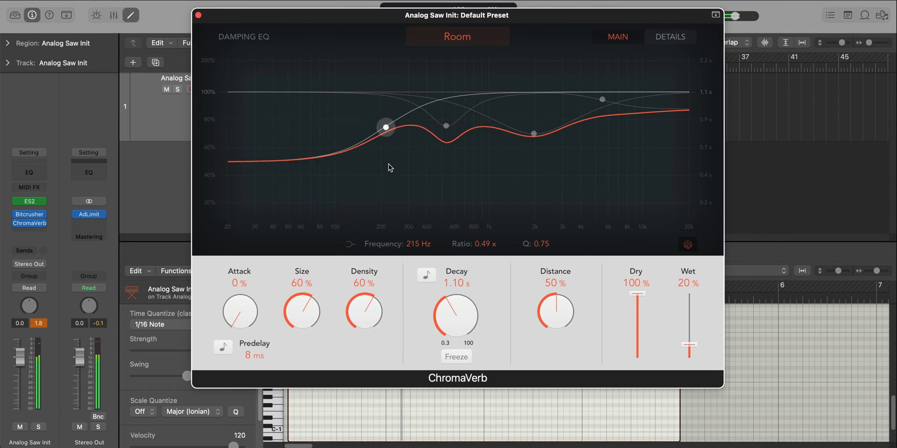
pyautogui.moveTo(390, 167); pyautogui.dragTo(430, 187)
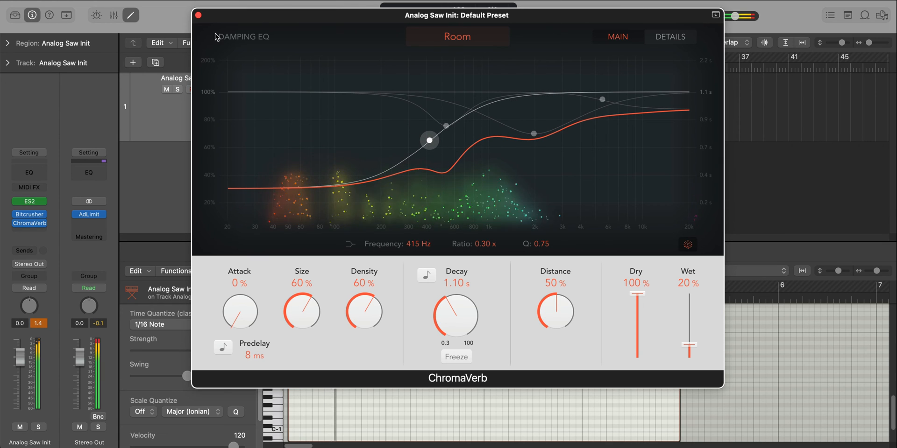
pyautogui.click(198, 15)
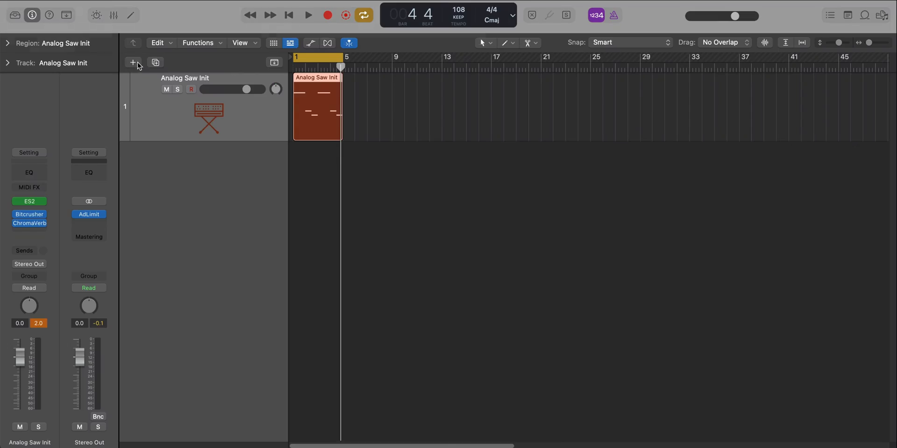
# Add a software instrument track and load Everybody Drum Kit from the Drum Kits user patches onto it.
pyautogui.click(134, 62)
pyautogui.press('Return')
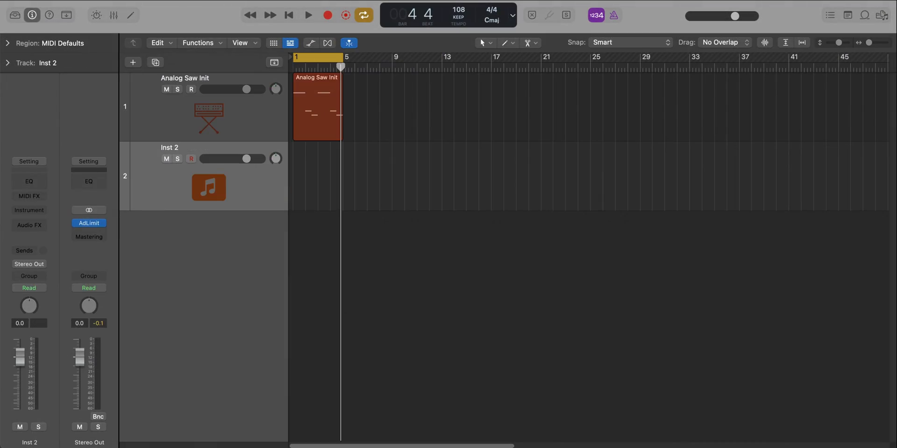
pyautogui.click(17, 19)
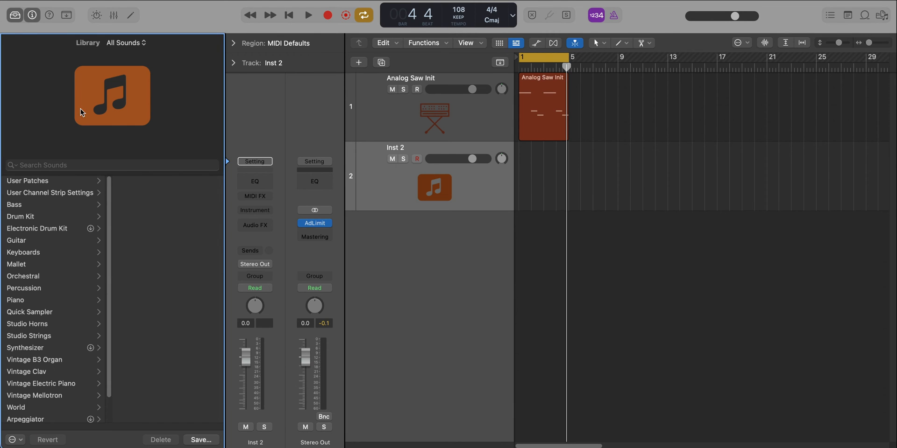
pyautogui.click(34, 181)
pyautogui.click(137, 206)
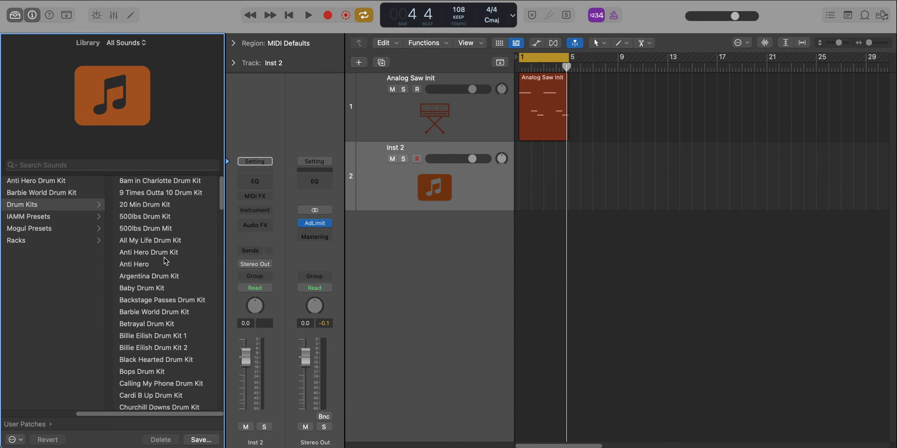
pyautogui.scroll(-5, 163, 257)
pyautogui.scroll(-10, 164, 256)
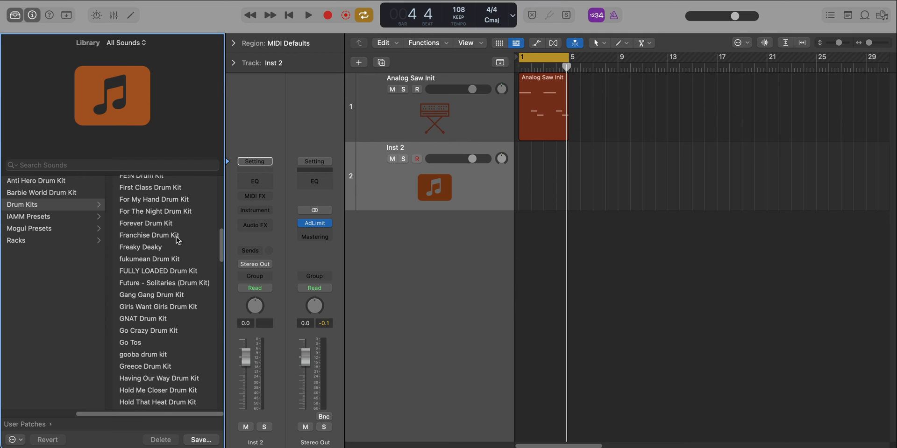
pyautogui.scroll(3, 176, 230)
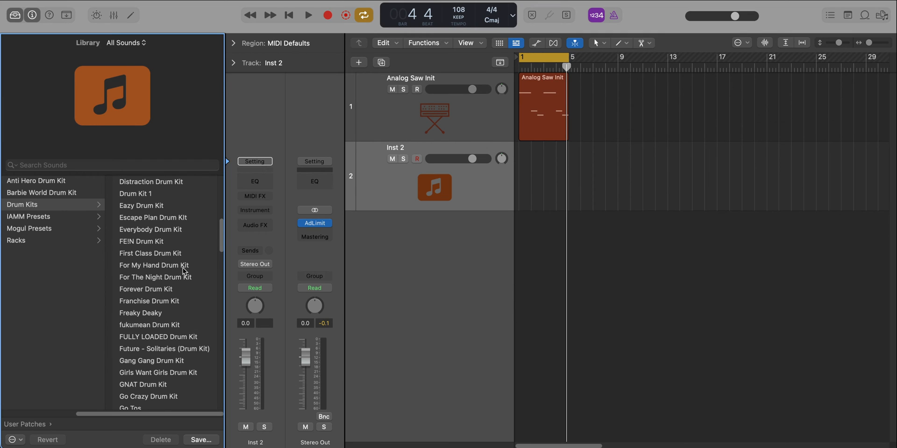
pyautogui.scroll(1, 159, 342)
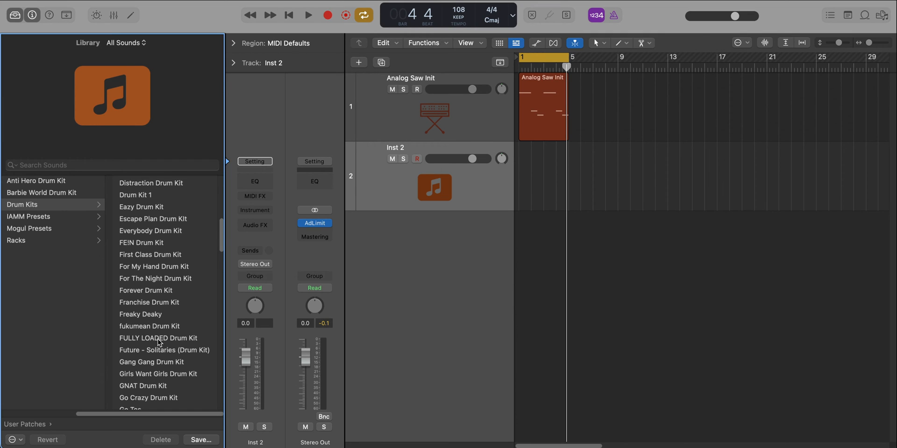
pyautogui.click(174, 232)
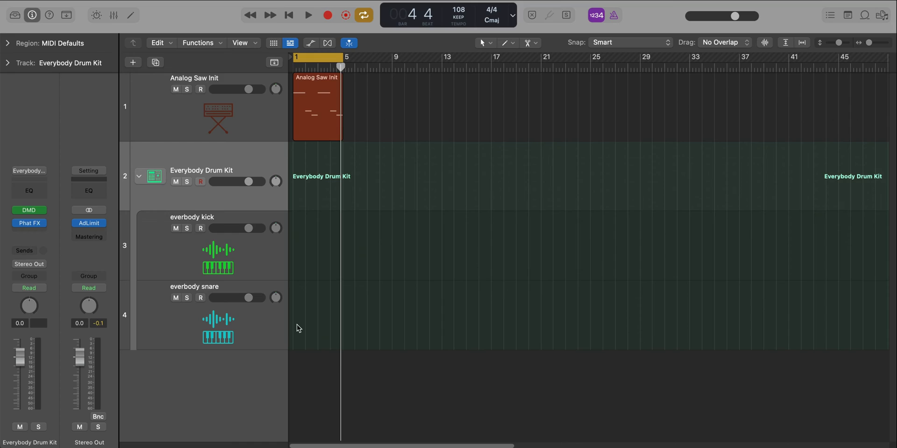
# Create a pattern region on the everbody snare track with hits on steps 5 and 13, and play it.
pyautogui.rightClick(297, 328)
pyautogui.click(314, 343)
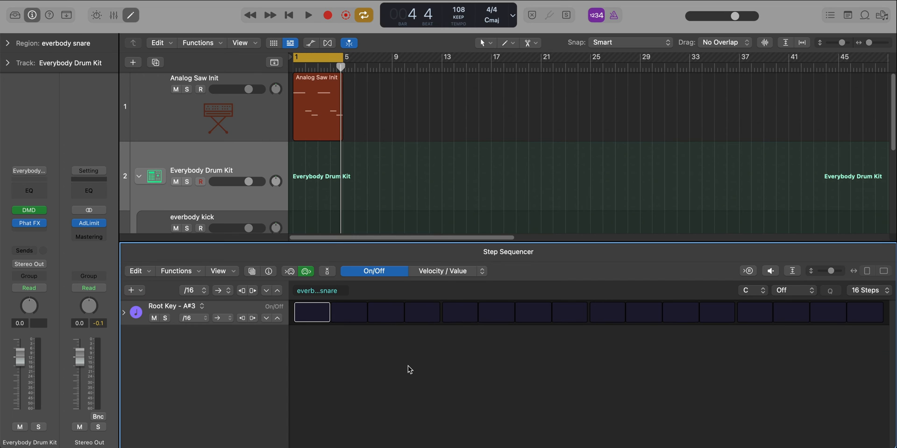
pyautogui.click(458, 316)
pyautogui.press('space')
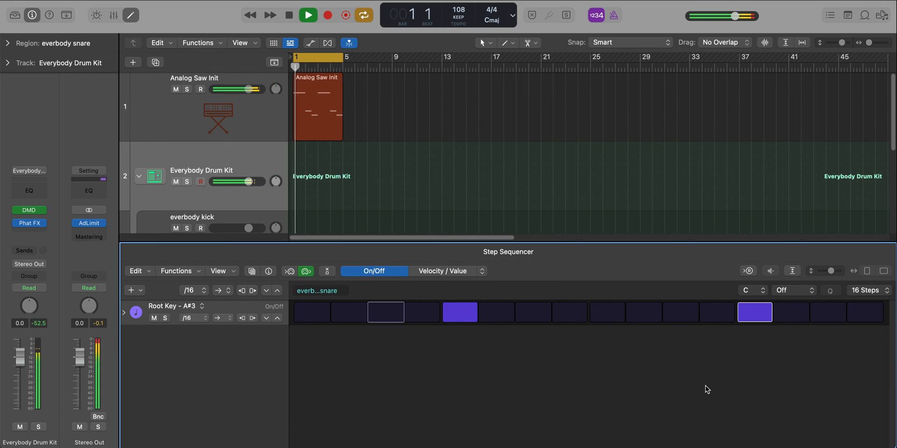
pyautogui.press('e')
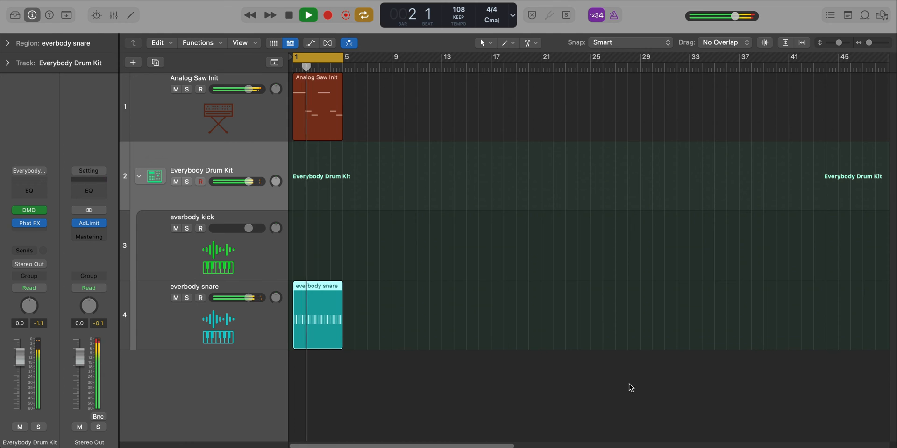
# Create a kick pattern on the everbody kick track with hits on steps 1, 4 and 7, and audition it.
pyautogui.press('super+Right')
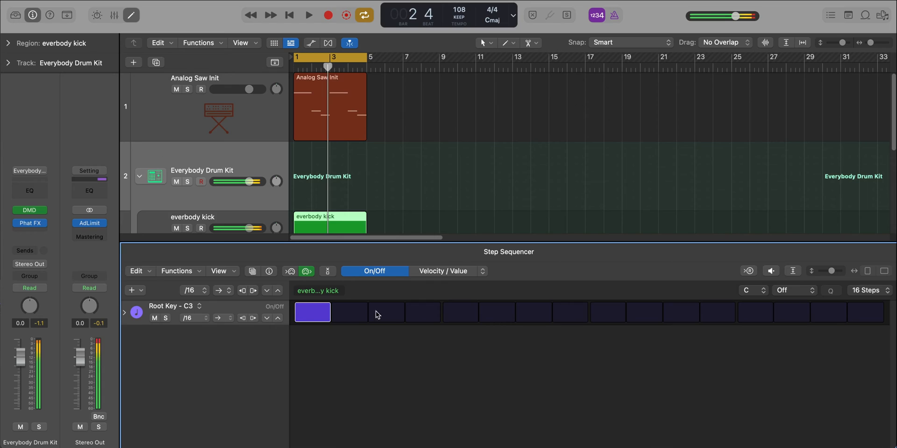
pyautogui.press('space')
pyautogui.press('space')
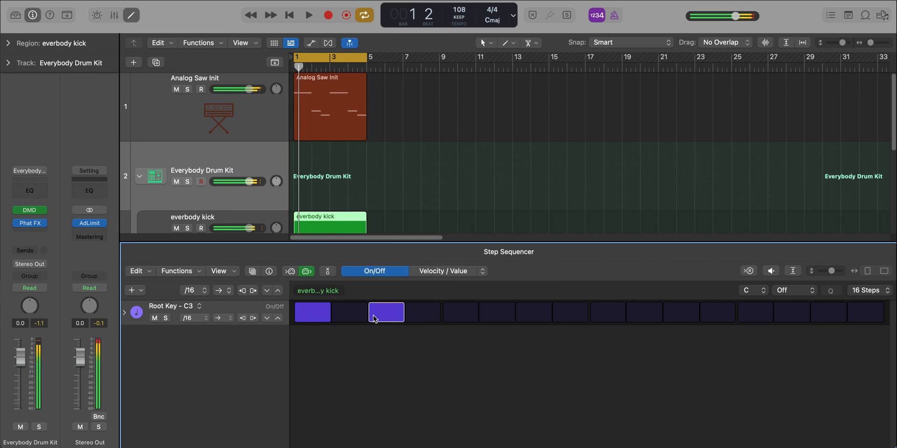
pyautogui.click(407, 314)
pyautogui.click(538, 320)
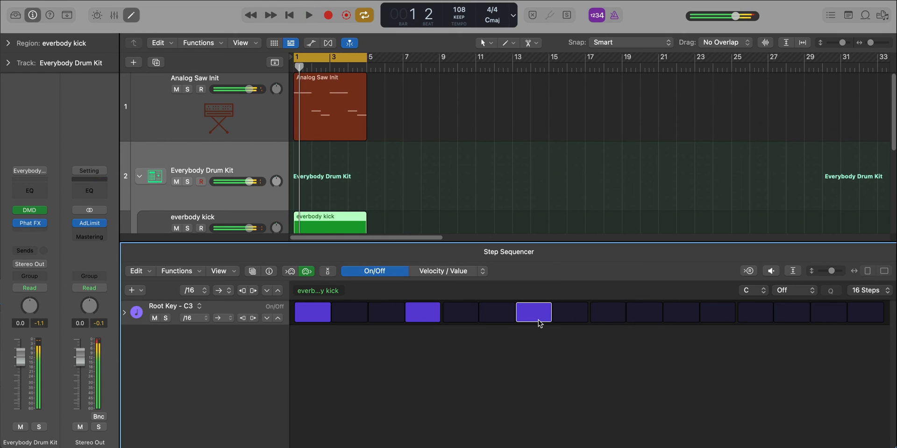
pyautogui.press('space')
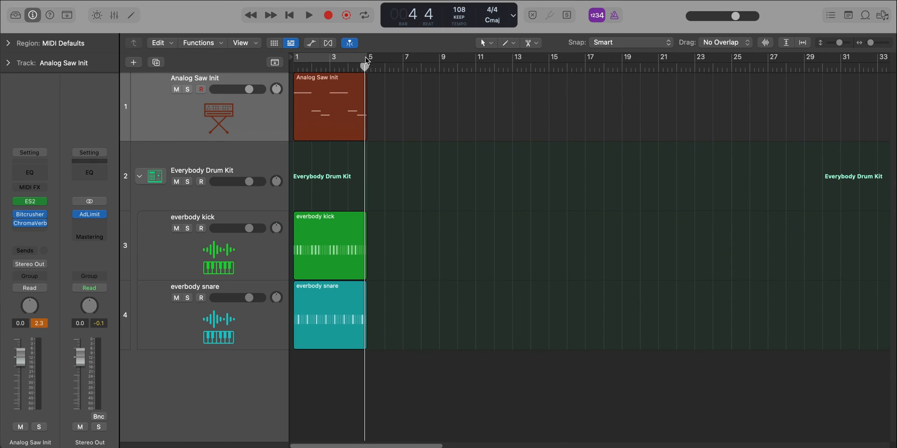
# Move the cycle range to bars 5 to 9 and add a software instrument track below Analog Saw Init.
pyautogui.moveTo(366, 58); pyautogui.dragTo(439, 71)
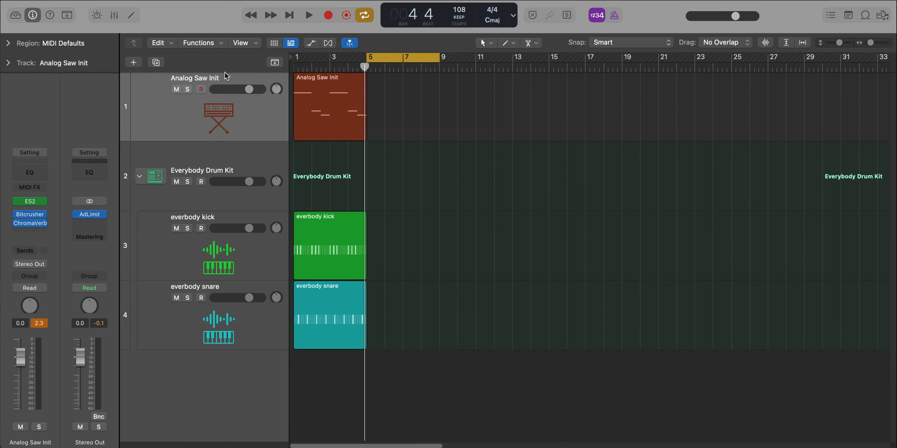
pyautogui.click(126, 63)
pyautogui.press('Return')
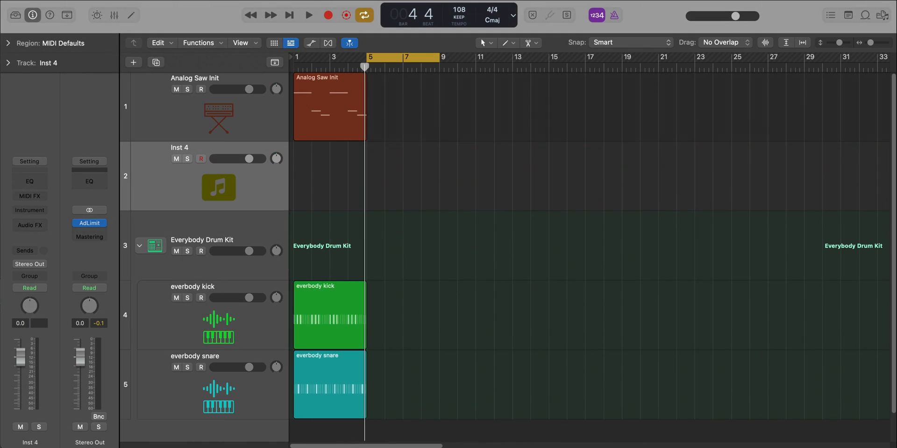
# Load the ES2 synth on the new instrument track with the Analog Saw Init preset from the tutorial settings.
pyautogui.click(26, 213)
pyautogui.click(55, 193)
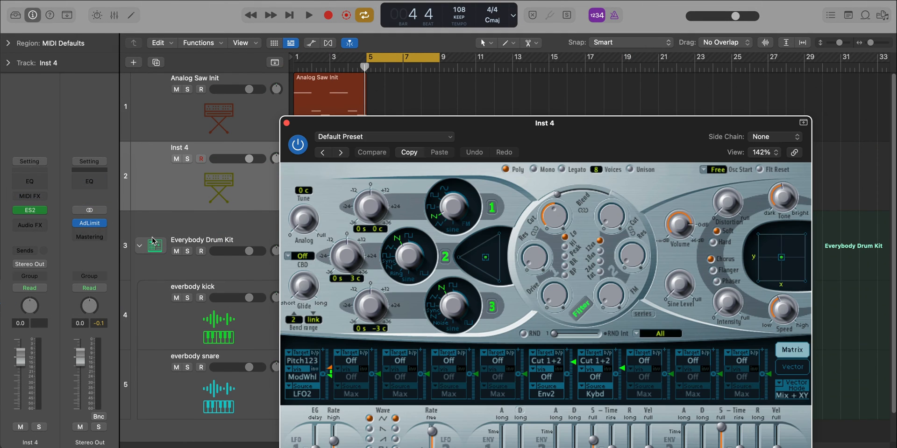
pyautogui.moveTo(628, 123); pyautogui.dragTo(516, 26)
pyautogui.click(271, 38)
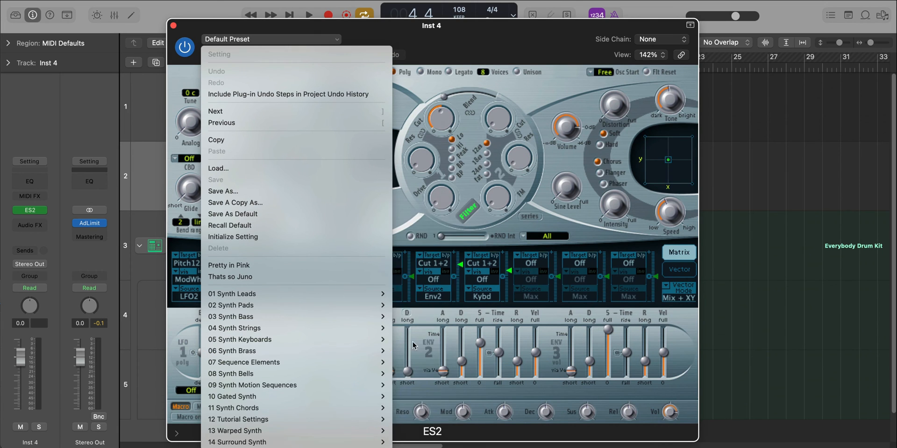
pyautogui.moveTo(369, 419)
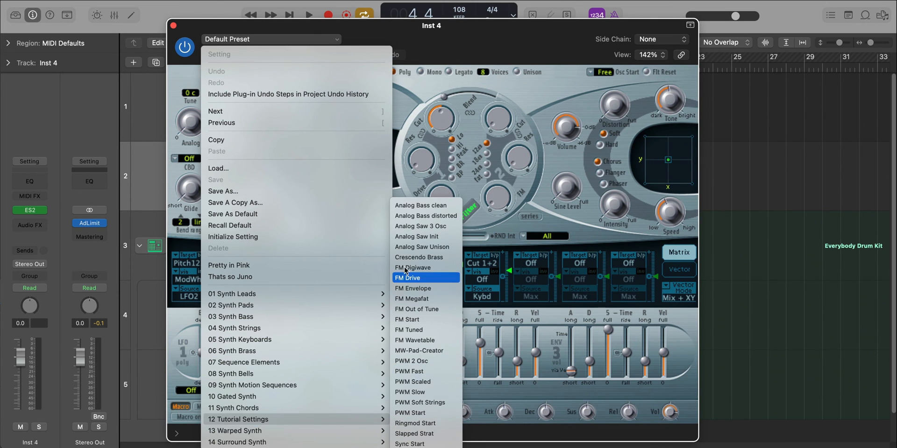
pyautogui.click(409, 237)
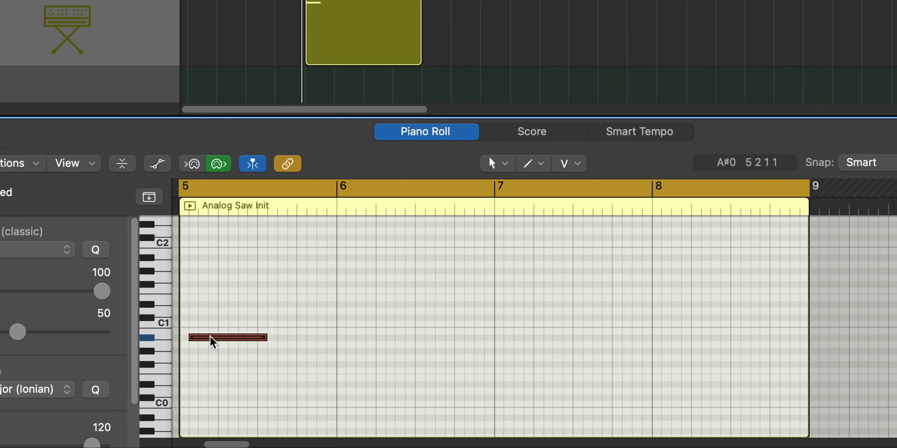
# Shorten the opening A#0 note to an eighth note and add eighth notes A#0, A0 and G#0 from beat 2 of bar 5.
pyautogui.moveTo(265, 338); pyautogui.dragTo(192, 356)
pyautogui.press('space')
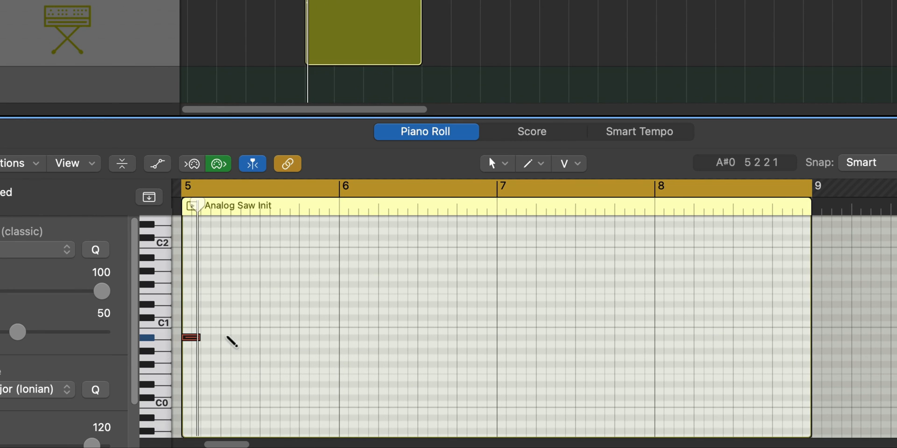
pyautogui.moveTo(269, 347); pyautogui.dragTo(251, 349)
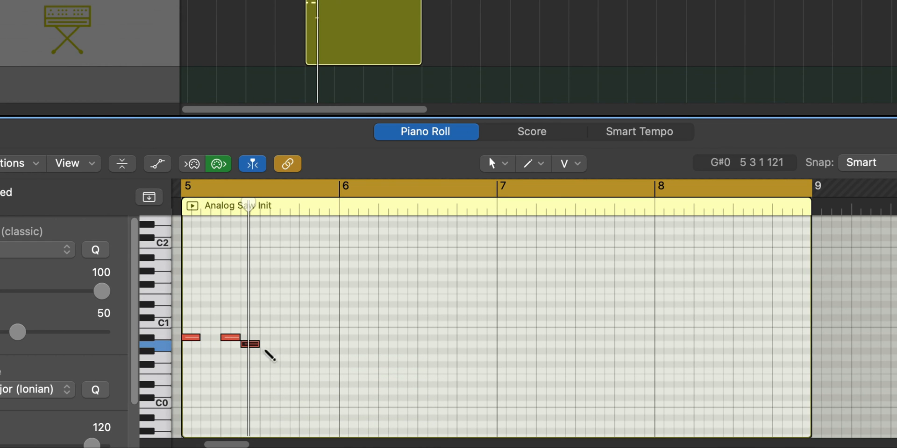
pyautogui.keyDown('super'); pyautogui.click(266, 352); pyautogui.keyUp('super')
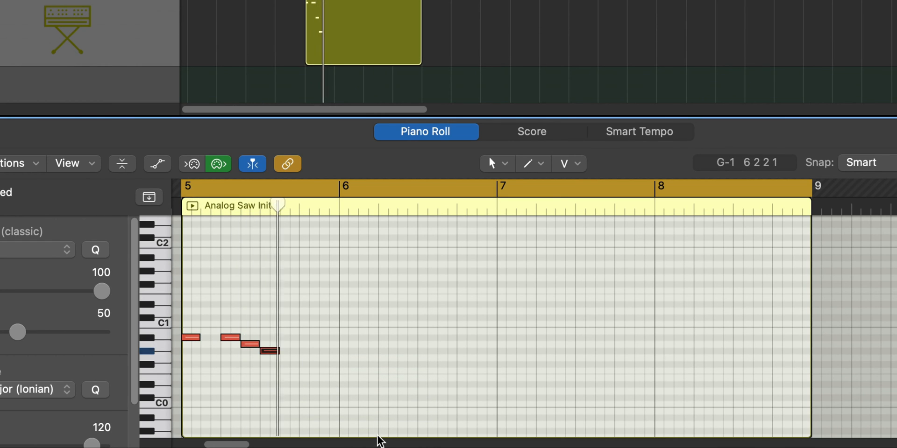
# Add eighth notes F#0, F#0, G#0 and F0 in bar 6, and copy the two-bar phrase to bars 7 and 8.
pyautogui.keyDown('super'); pyautogui.click(344, 365); pyautogui.keyUp('super')
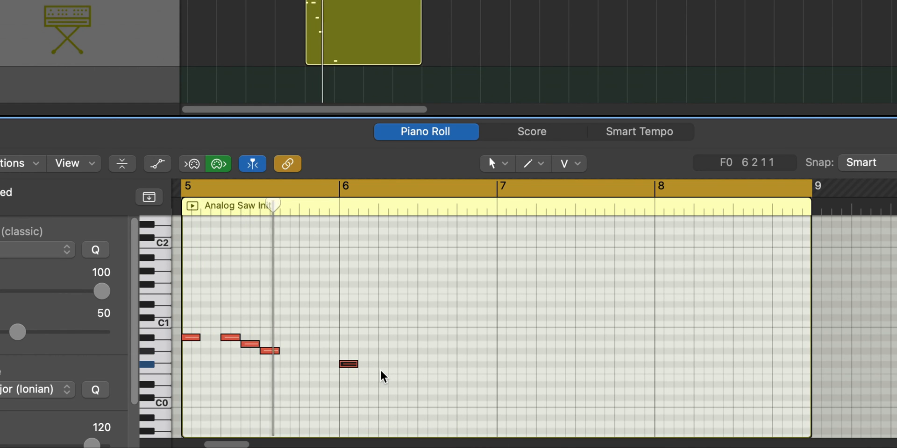
pyautogui.keyDown('super'); pyautogui.click(373, 365); pyautogui.keyUp('super')
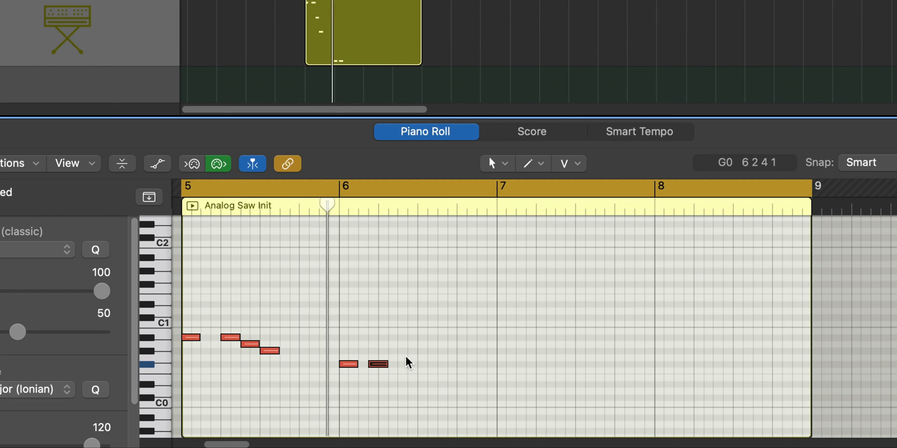
pyautogui.keyDown('super'); pyautogui.click(398, 351); pyautogui.keyUp('super')
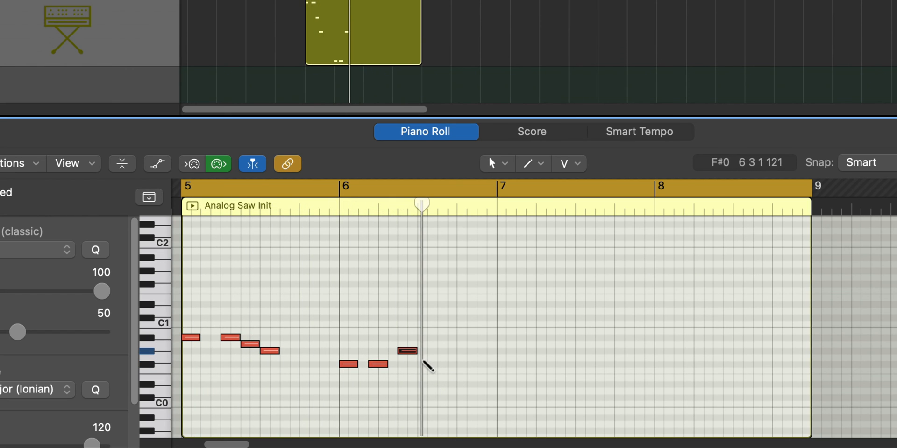
pyautogui.moveTo(422, 363); pyautogui.dragTo(426, 371)
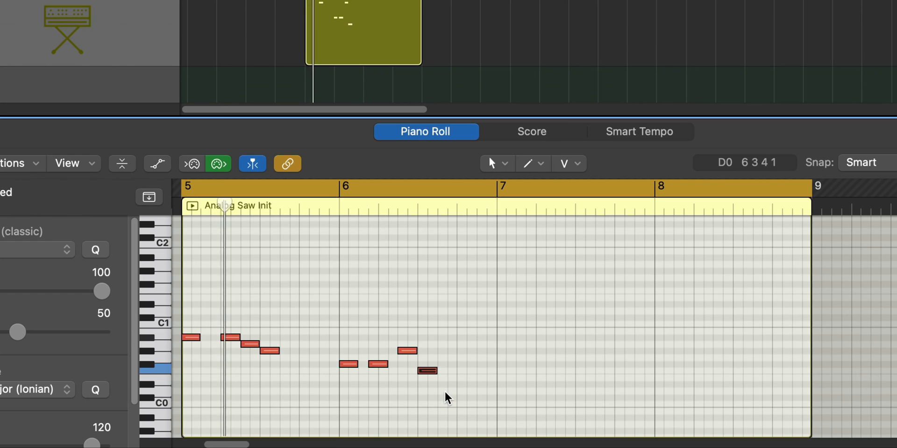
pyautogui.click(447, 410)
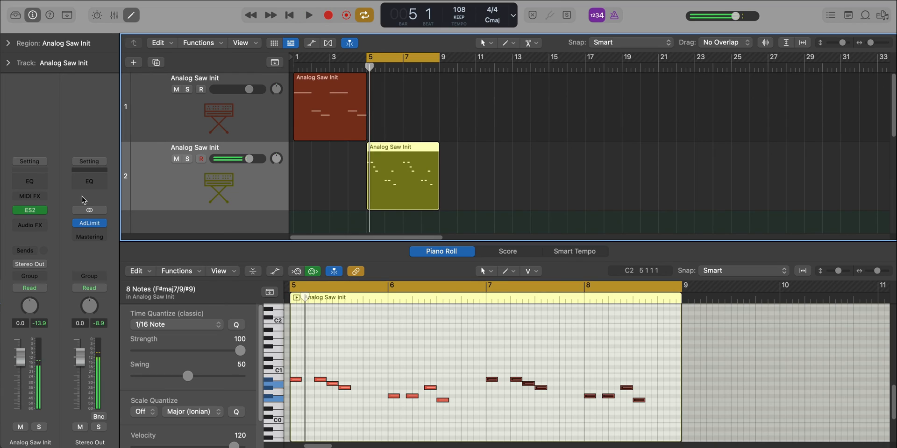
# Open the second track's ES2, adjust filter 1's cutoff, and raise the sine level to about 0.26.
pyautogui.click(31, 211)
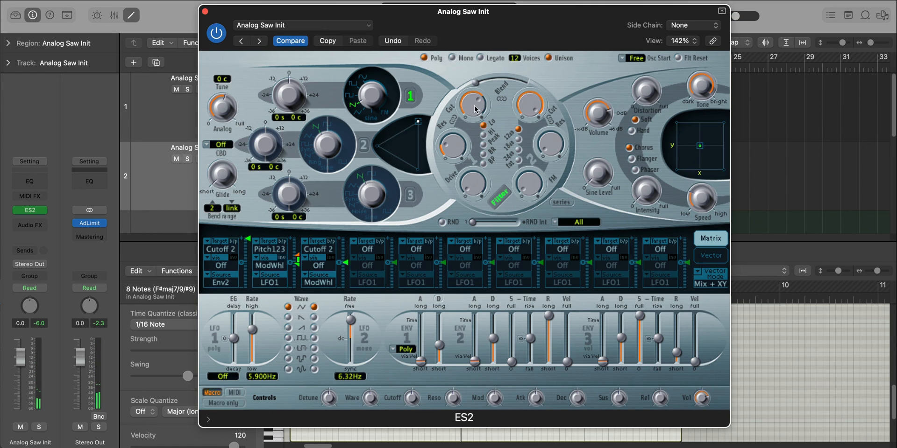
pyautogui.moveTo(475, 109); pyautogui.dragTo(474, 118)
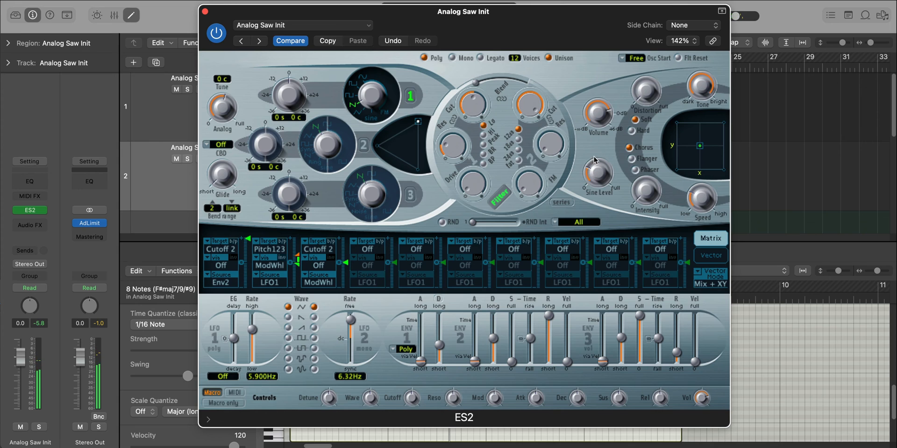
pyautogui.moveTo(593, 185); pyautogui.dragTo(587, 138)
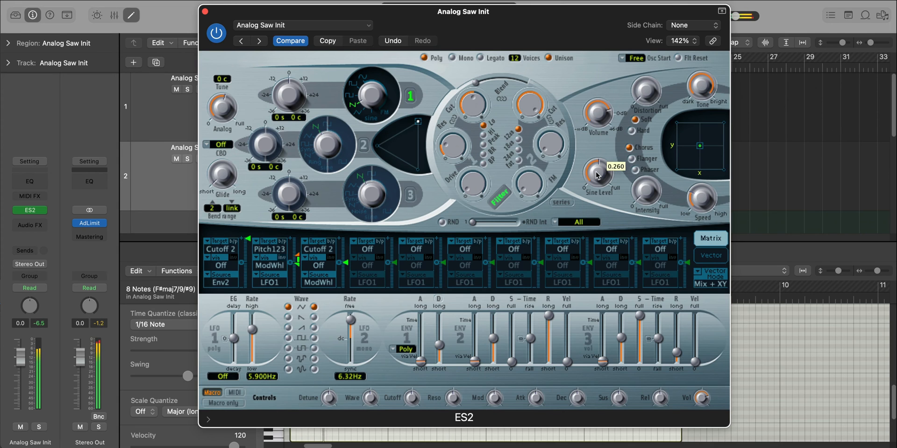